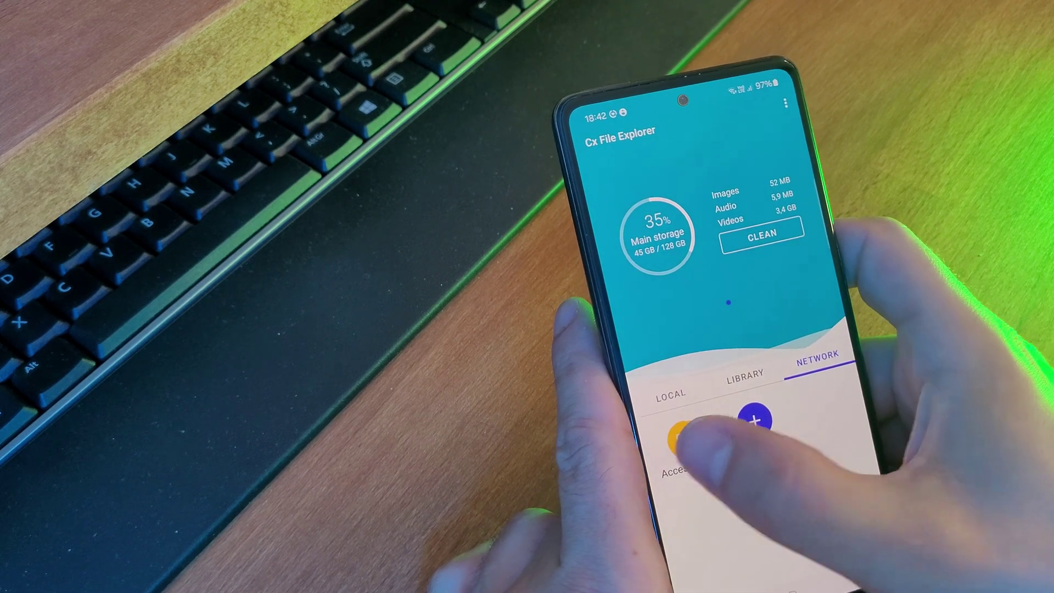
# Start Cx File Explorer's 'Access from network' FTP service on the phone.
pyautogui.click(680, 441)
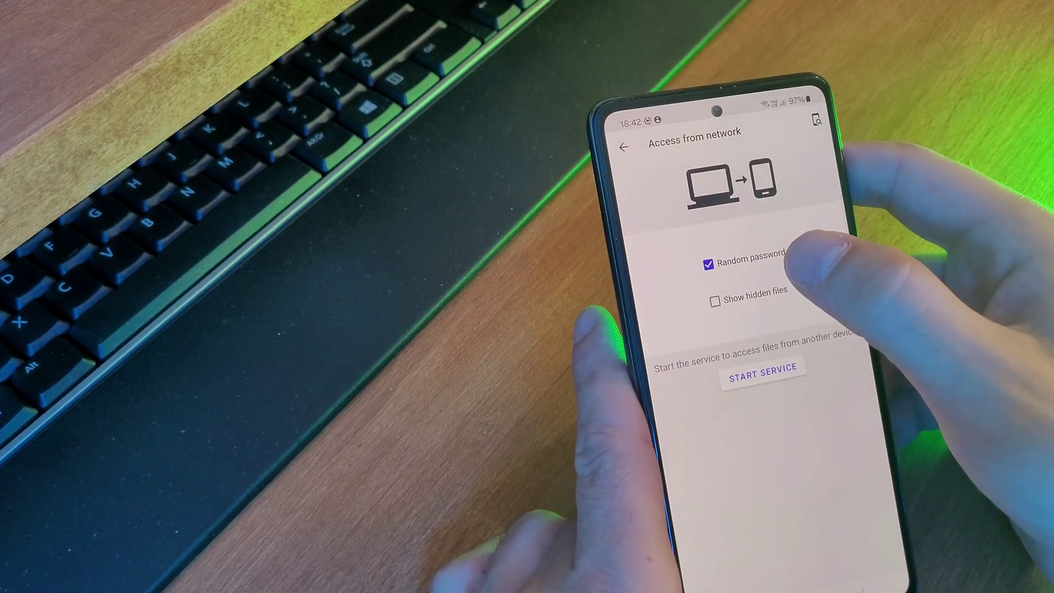
pyautogui.click(762, 372)
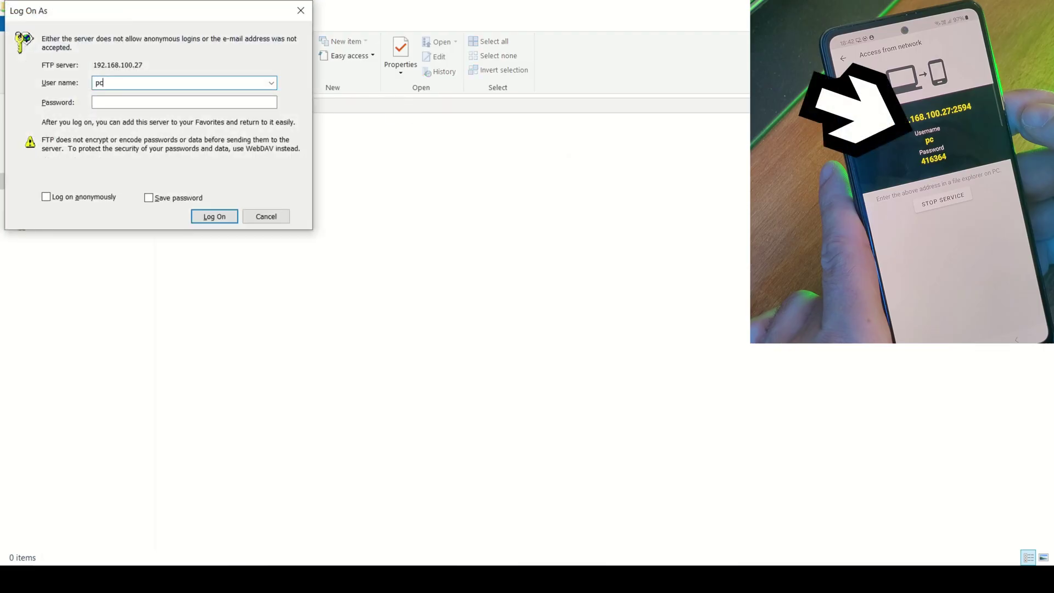
# Log on to the phone's FTP server with its password and open device > DCIM > Camera.
pyautogui.click(229, 104)
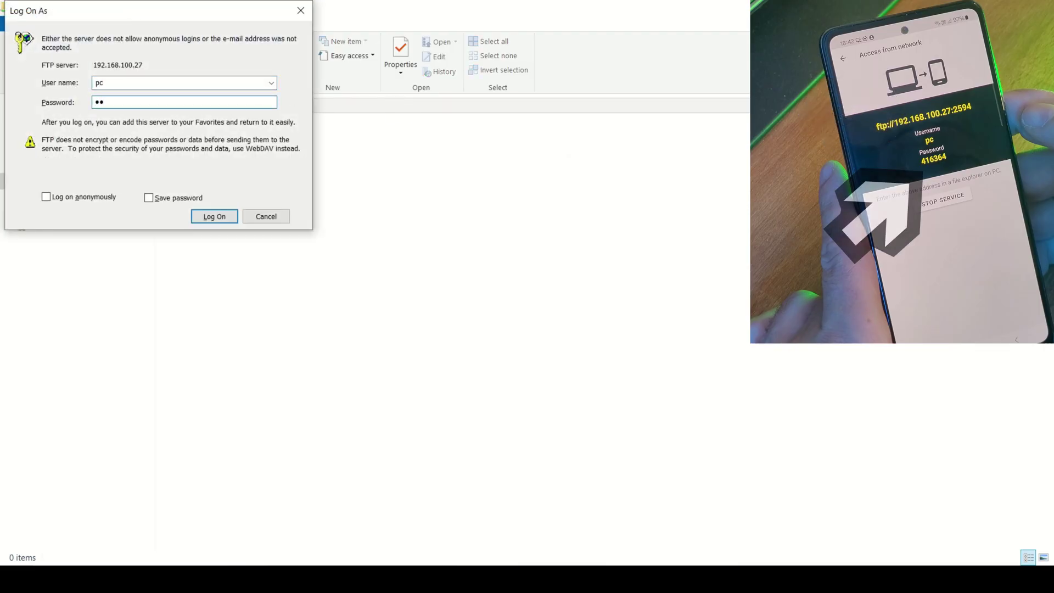
pyautogui.click(214, 220)
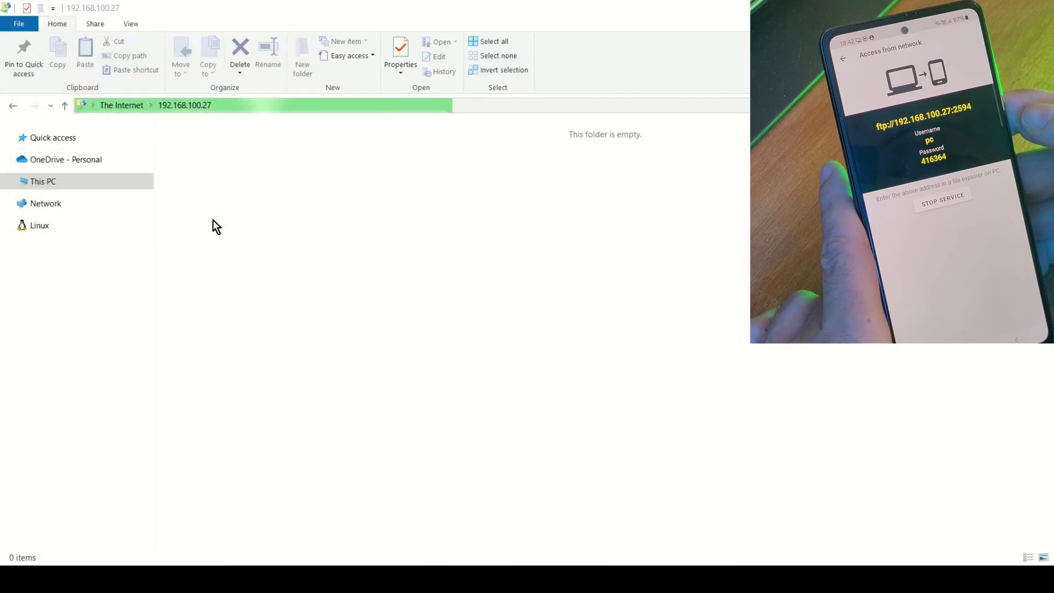
pyautogui.click(200, 132)
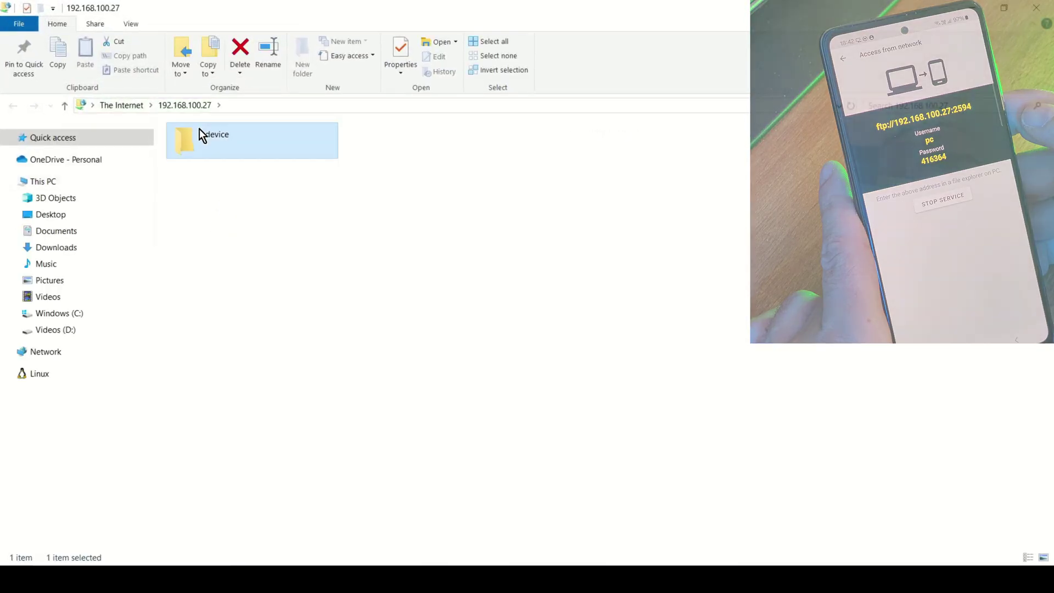
pyautogui.doubleClick(199, 132)
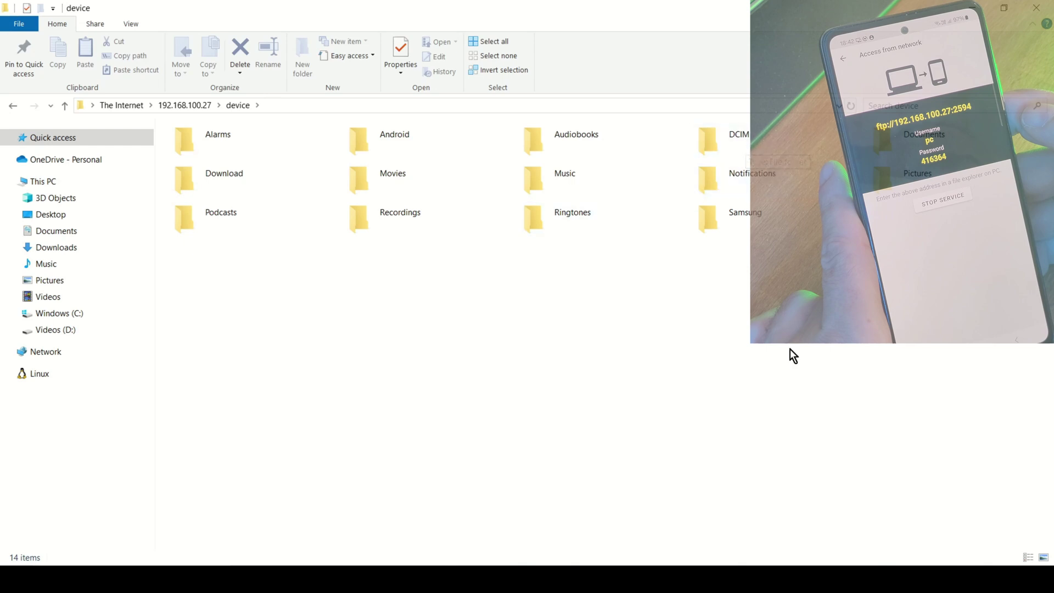
pyautogui.click(723, 130)
pyautogui.doubleClick(724, 135)
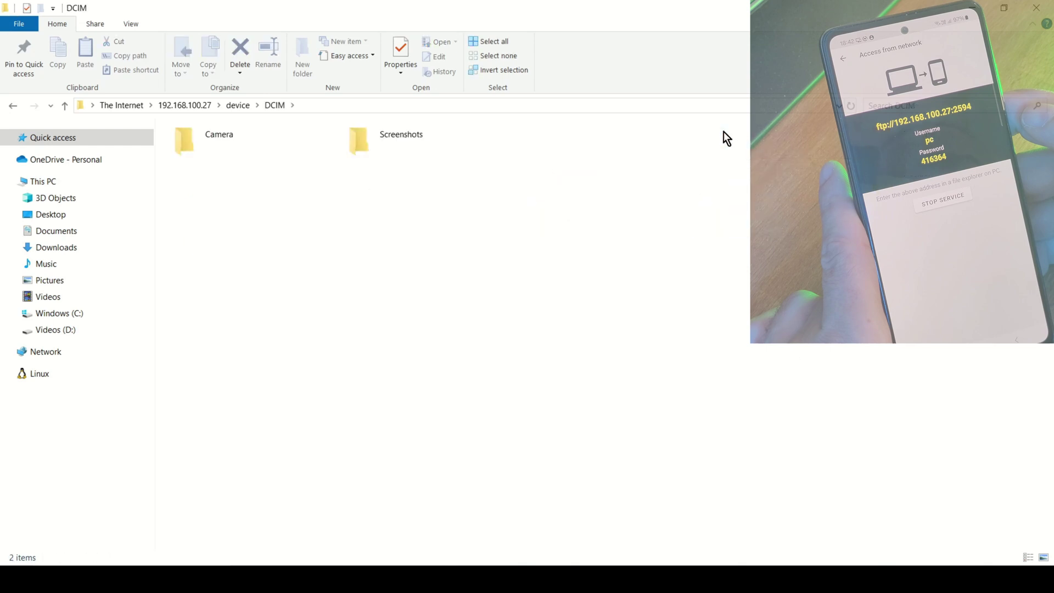
pyautogui.doubleClick(217, 146)
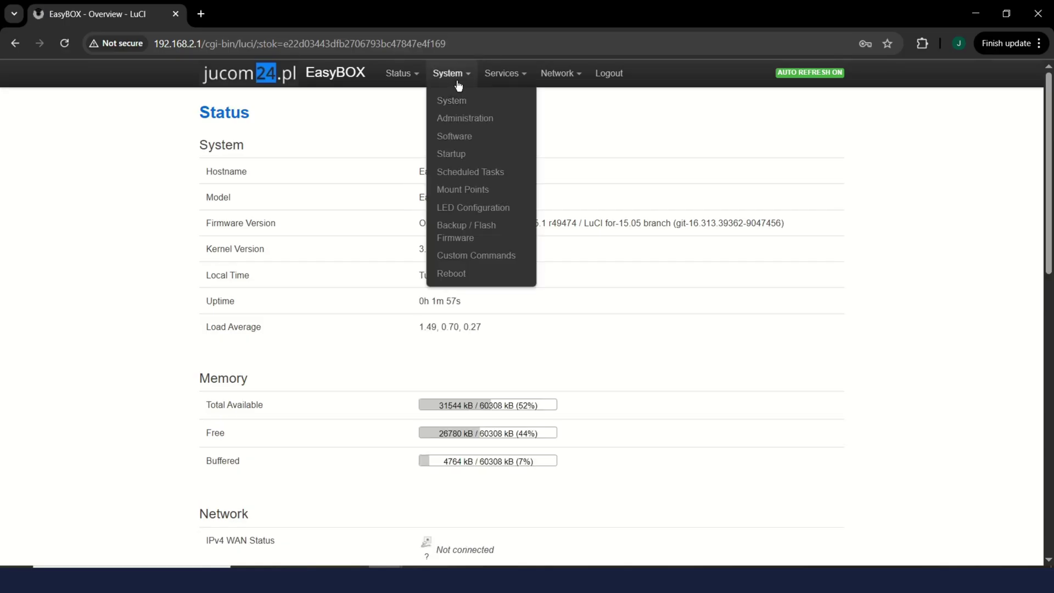
# Confirm the USB stick is mounted at /mnt/ESD-USB, then open Network Shares in a new tab.
pyautogui.click(474, 195)
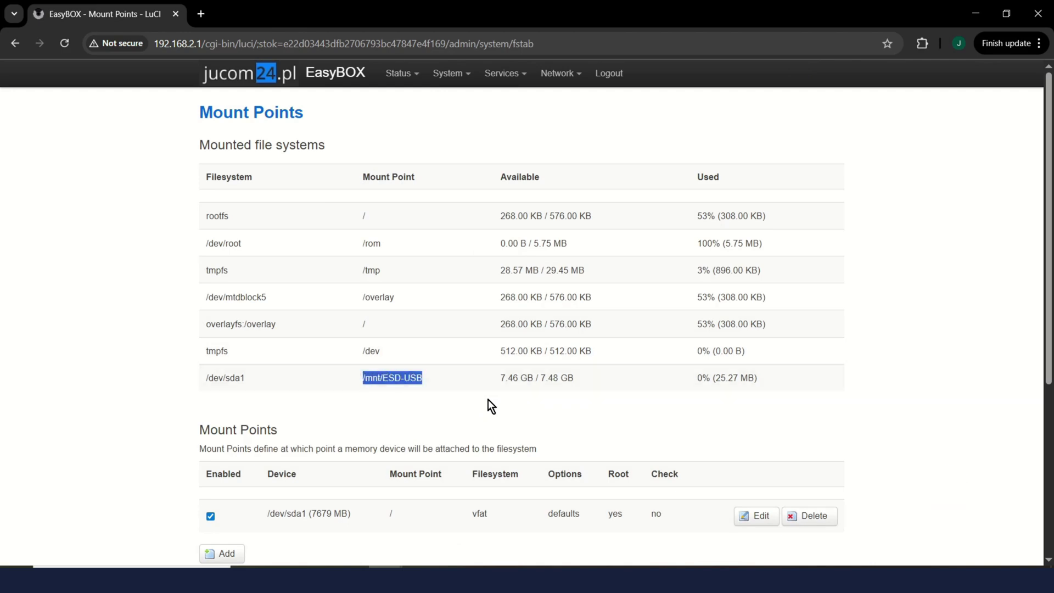
pyautogui.click(861, 389)
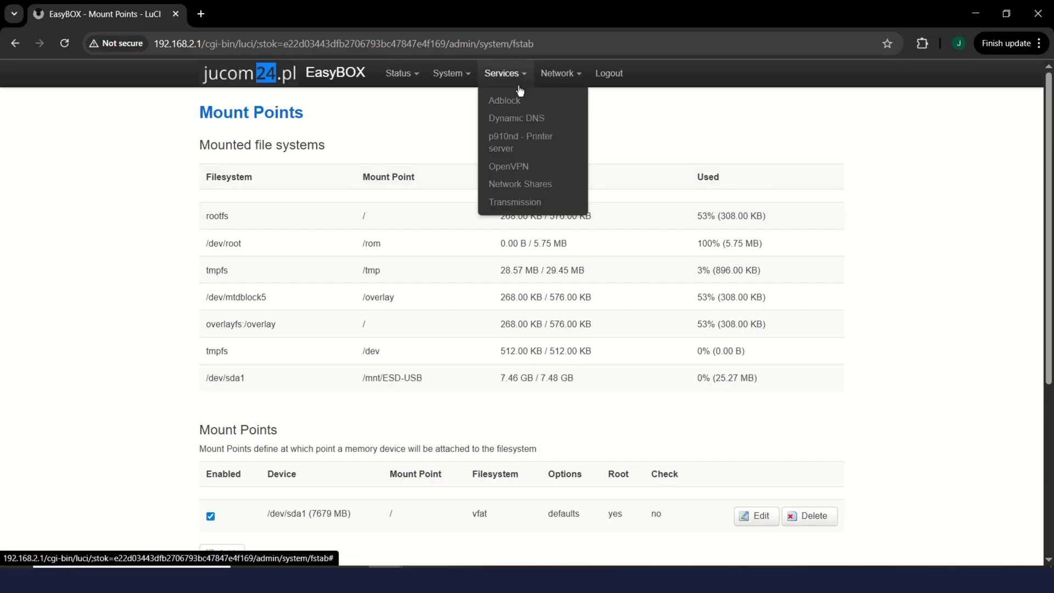
pyautogui.rightClick(523, 185)
pyautogui.click(560, 197)
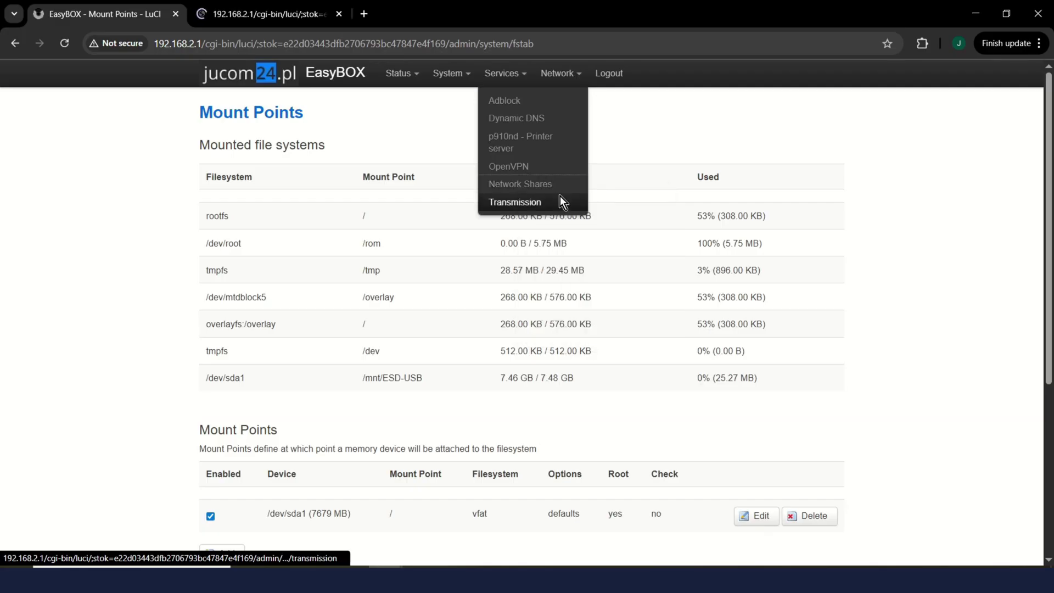
# Show the ESD-USB share's /mnt/ESD-USB path under Shared Directories on the Network Shares page.
pyautogui.click(267, 16)
pyautogui.scroll(-2, 549, 211)
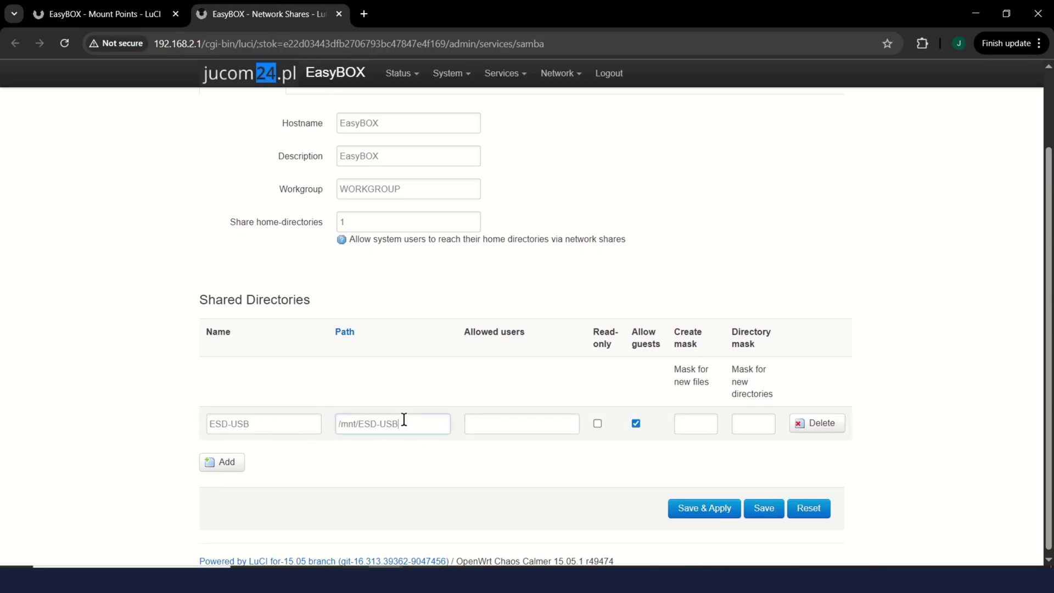
pyautogui.moveTo(403, 420); pyautogui.dragTo(339, 422)
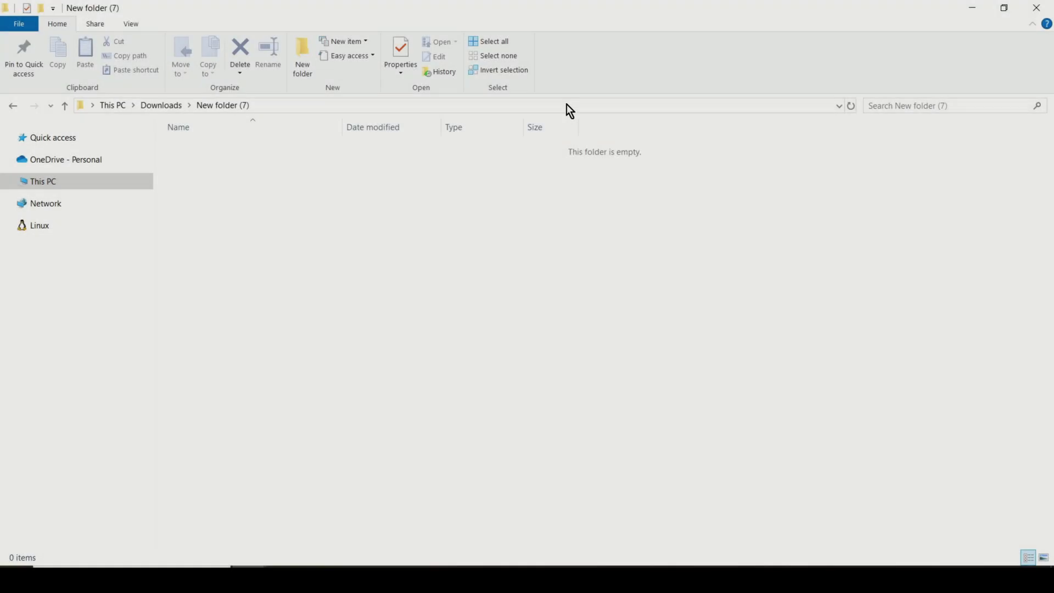
# Navigate File Explorer to \\192.168.2.1\esd-usb via the address bar.
pyautogui.click(566, 105)
pyautogui.press('BackSpace')
pyautogui.write('\\\\192.168.2.1\\e')
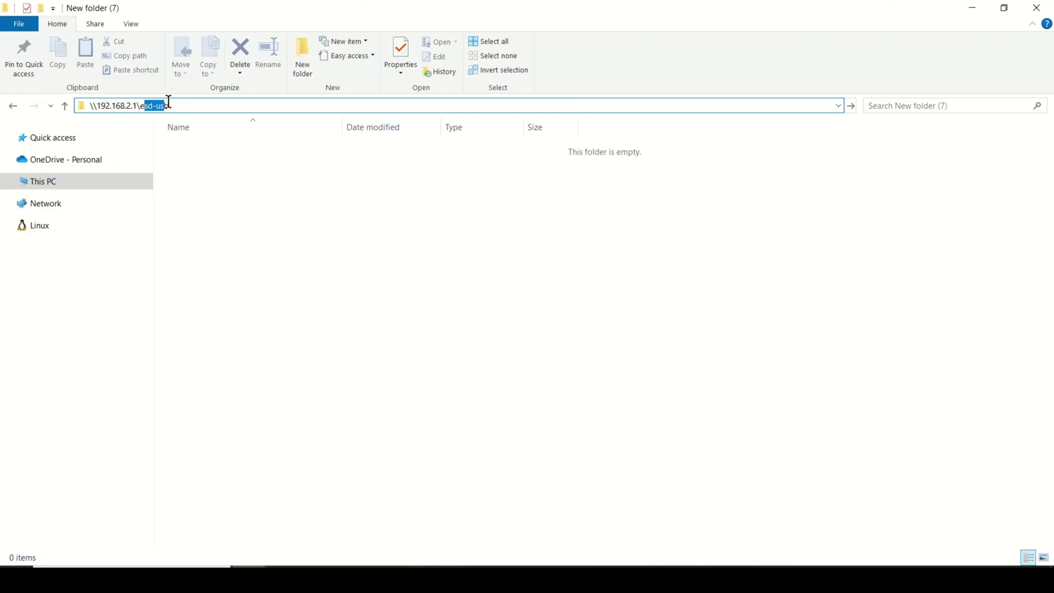
pyautogui.write('sd-usb')
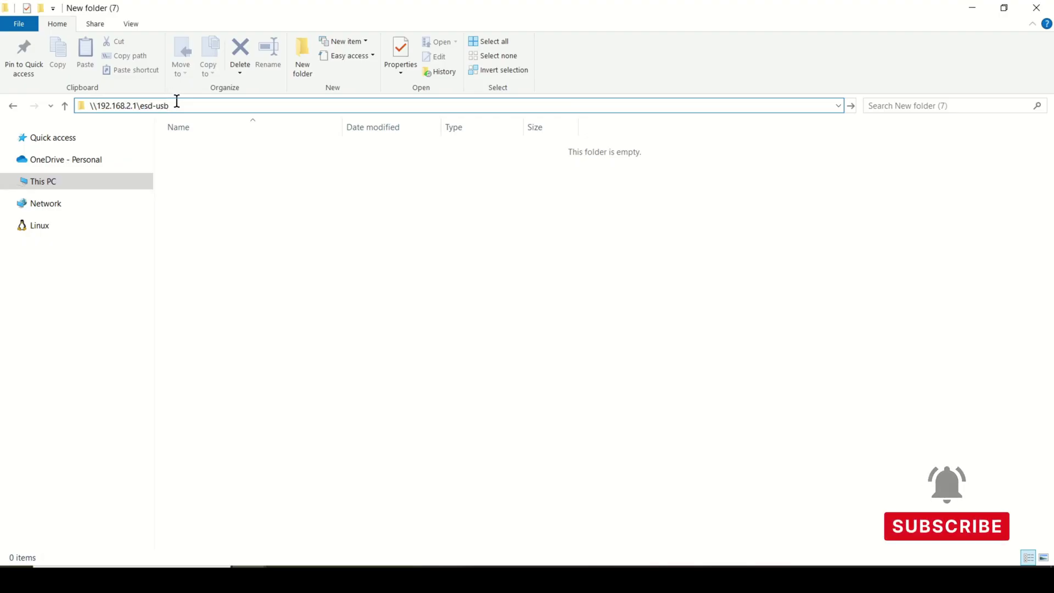
pyautogui.press('Return')
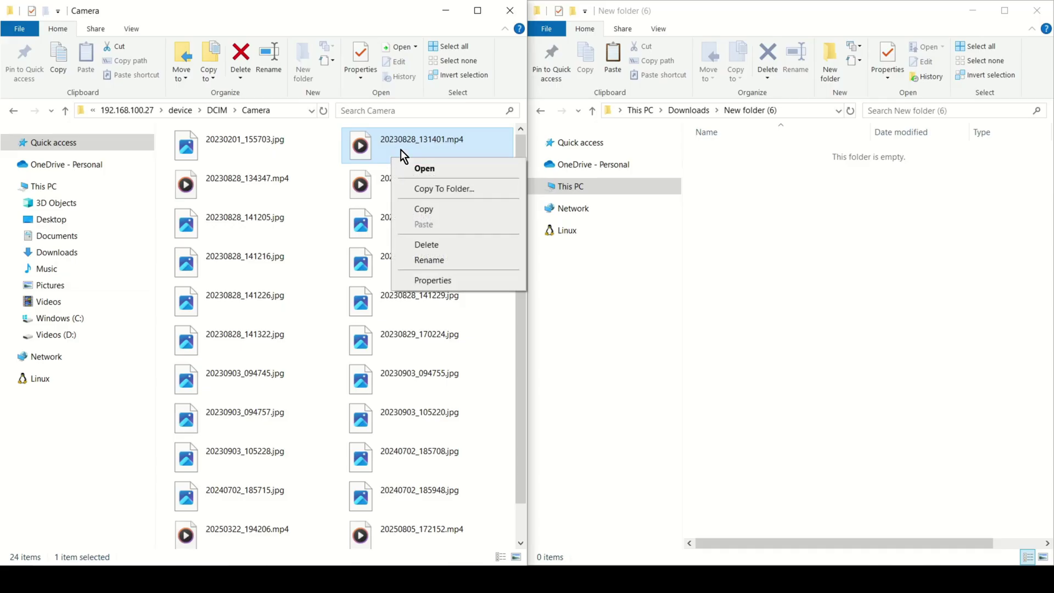
# Copy the phone video 20230828_131401.mp4 from the Camera folder.
pyautogui.click(424, 206)
pyautogui.rightClick(752, 232)
pyautogui.click(835, 330)
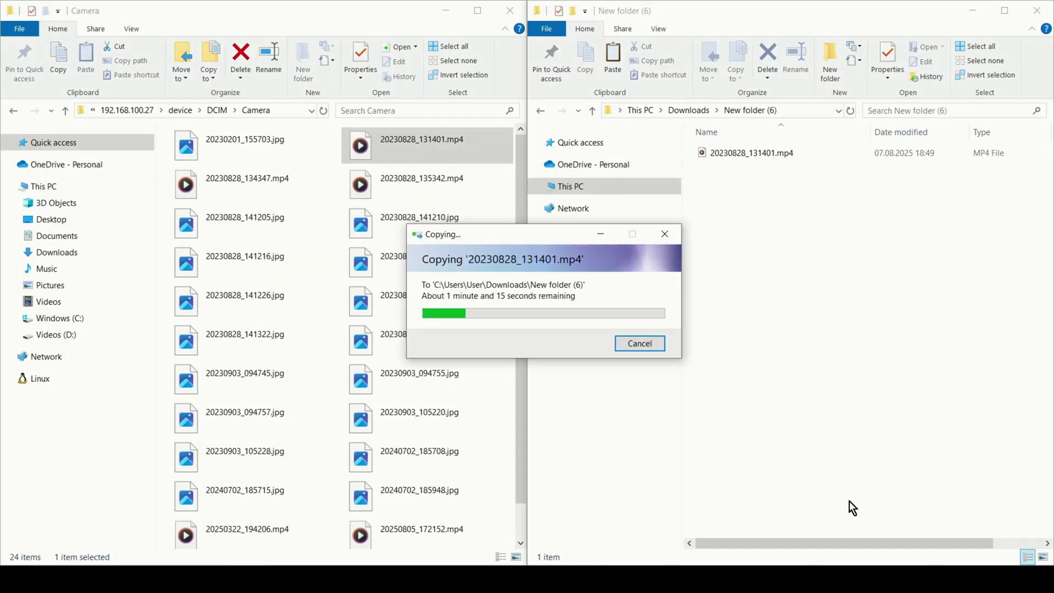
pyautogui.hscroll(3, 862, 542)
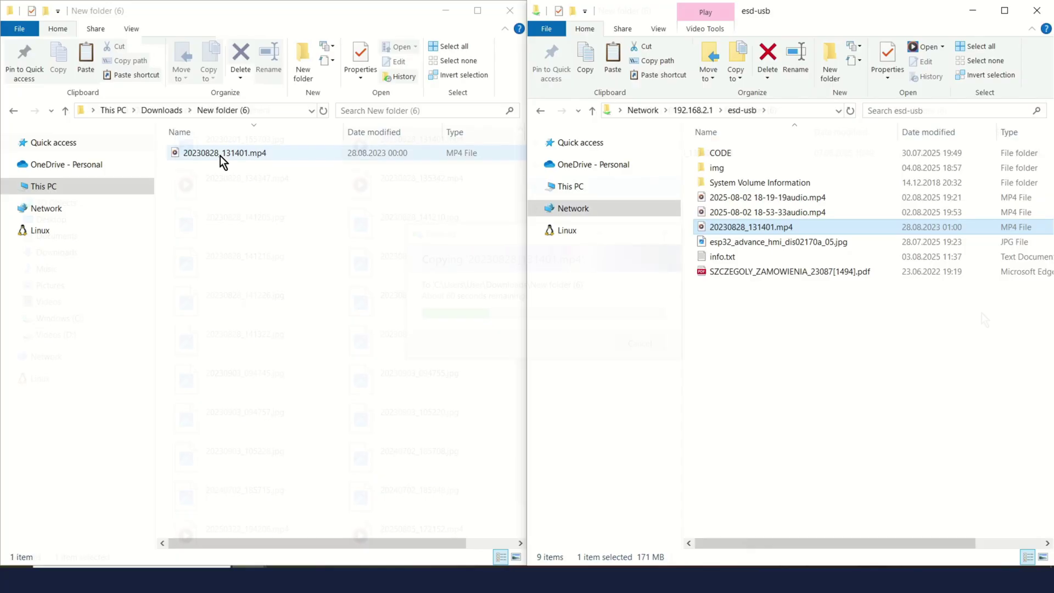
# Rename the copied video with an _old suffix and paste the esd-usb version into New folder (6).
pyautogui.rightClick(220, 155)
pyautogui.click(270, 463)
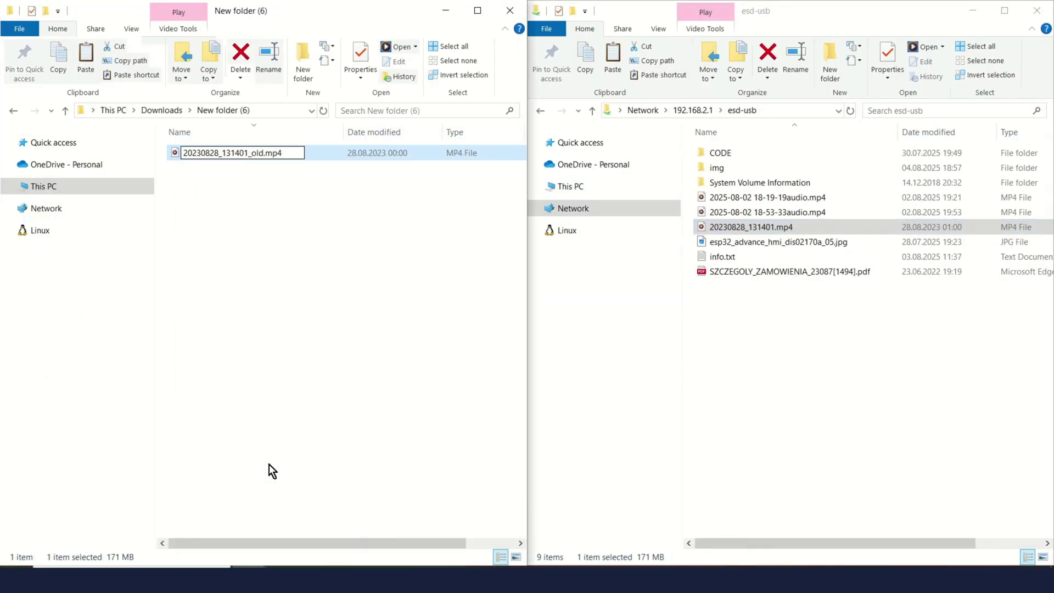
pyautogui.click(782, 232)
pyautogui.click(322, 234)
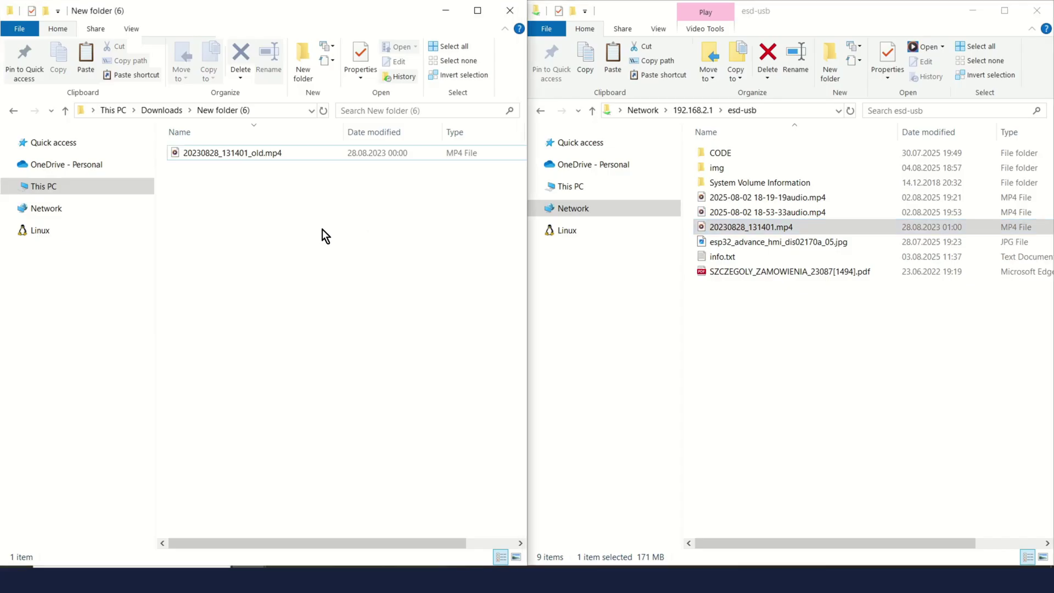
pyautogui.hotkey('ctrl', 'v')
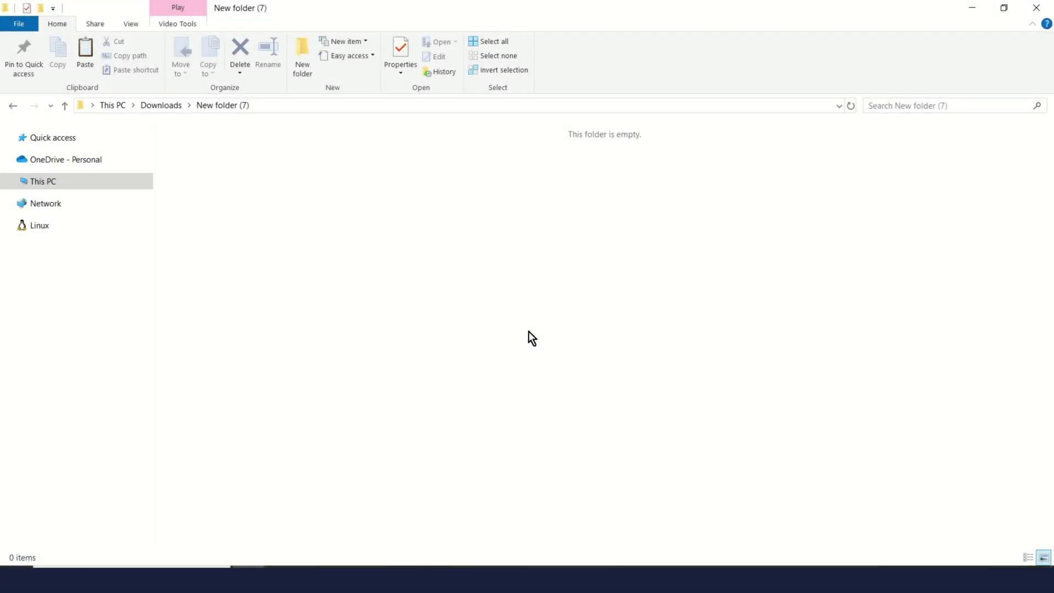
# Paste the cut 2024 02 NACL SG[309].mp4 from homes into New folder (7).
pyautogui.hotkey('ctrl', 'v')
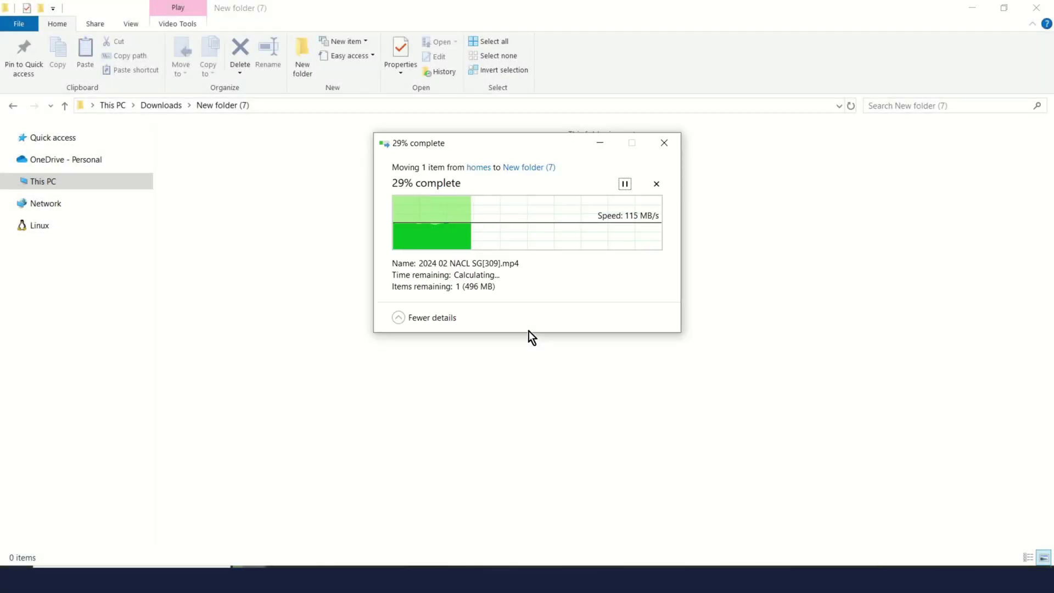